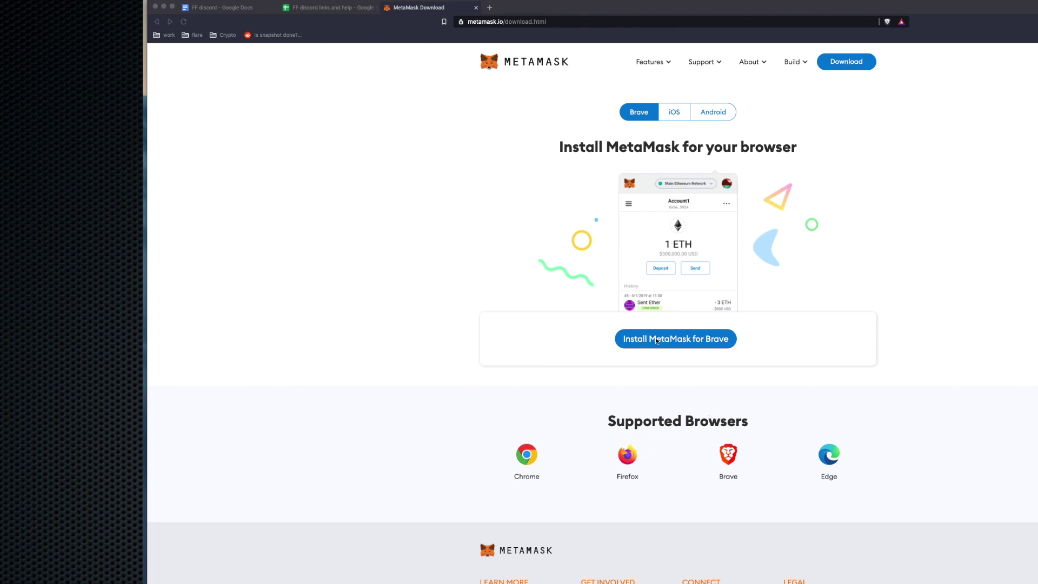
# - Install the MetaMask extension from the Chrome Web Store
pyautogui.click(695, 339)
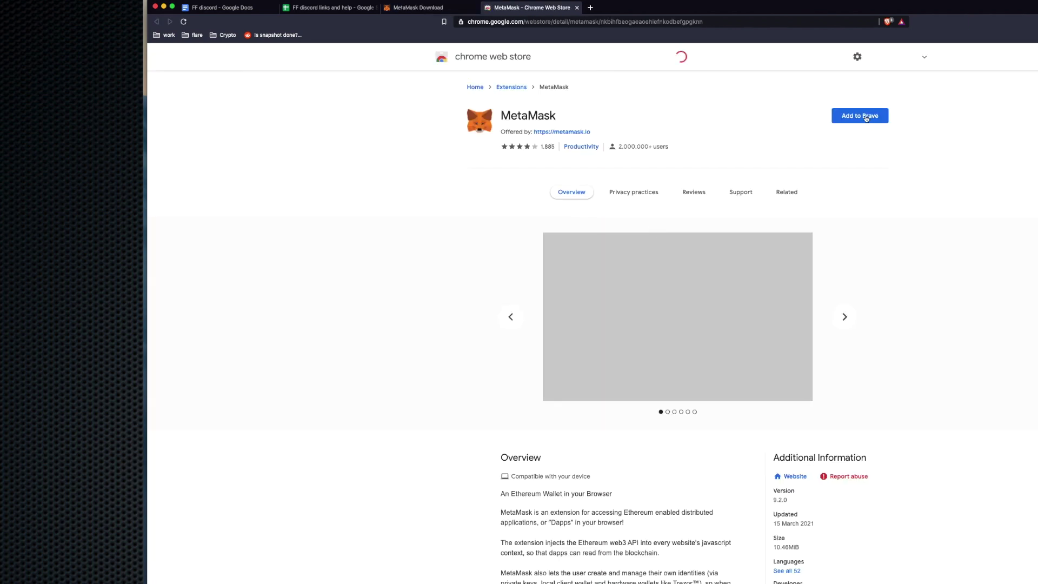
pyautogui.click(866, 117)
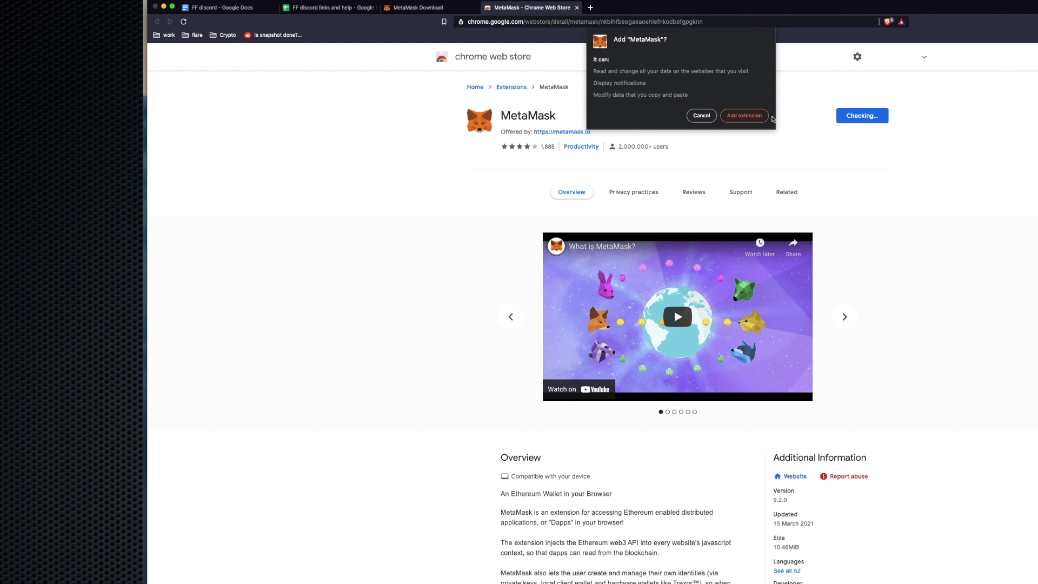
pyautogui.click(755, 117)
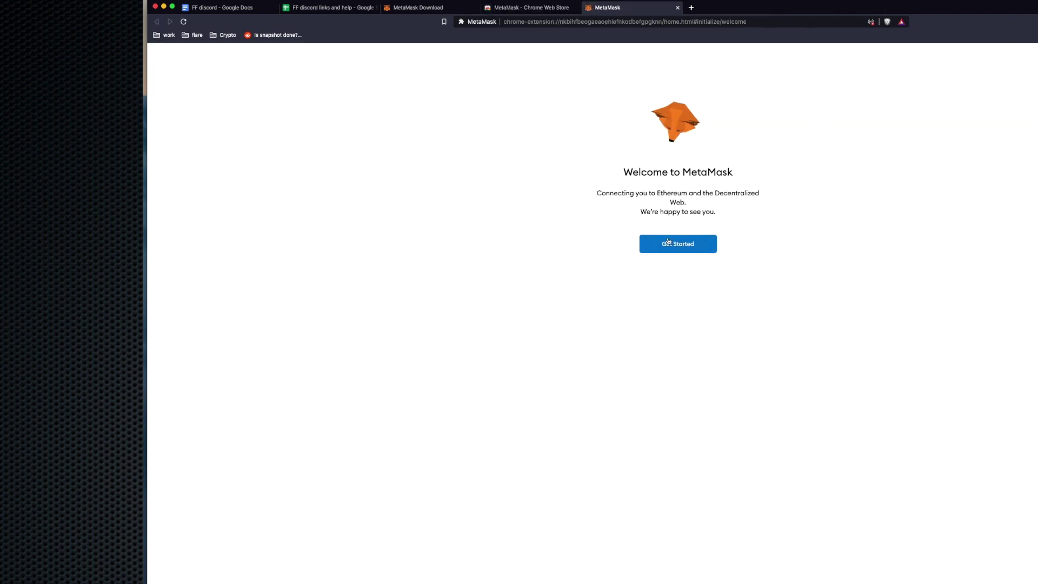
# - Start MetaMask setup by choosing to import an existing wallet and agreeing to share usage data
pyautogui.click(668, 242)
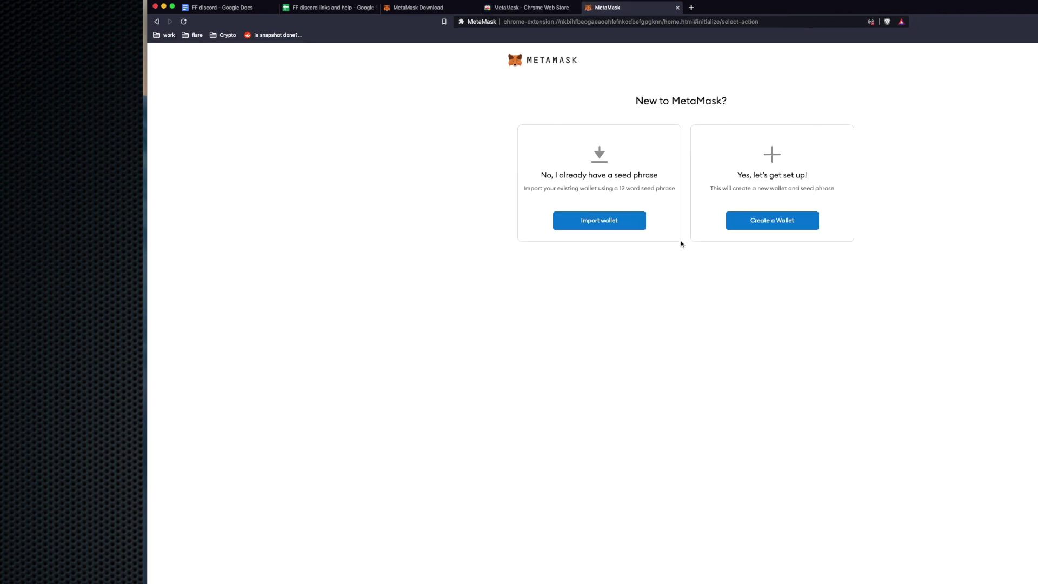
pyautogui.click(610, 223)
pyautogui.click(600, 284)
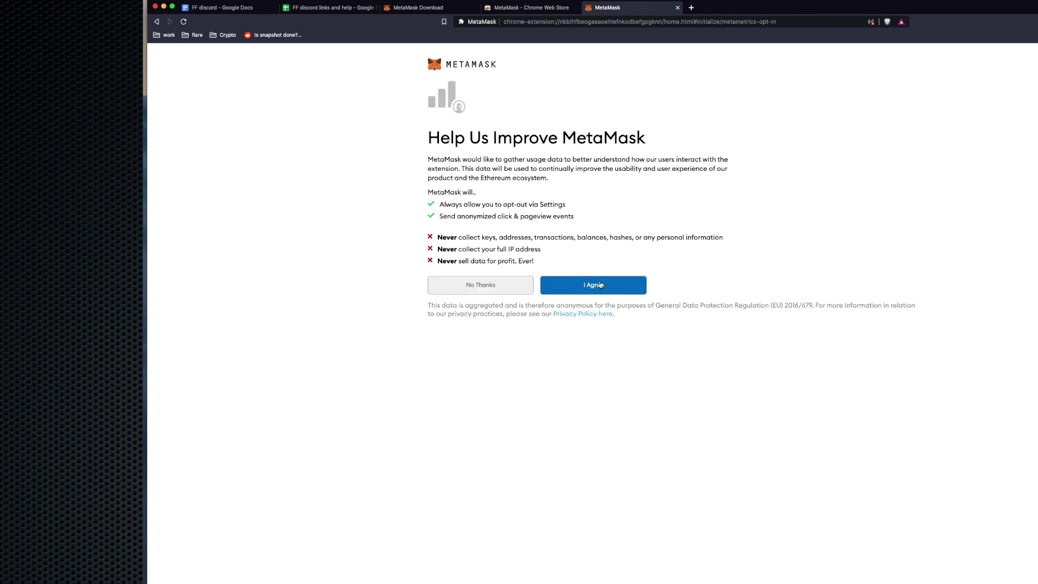
pyautogui.click(589, 186)
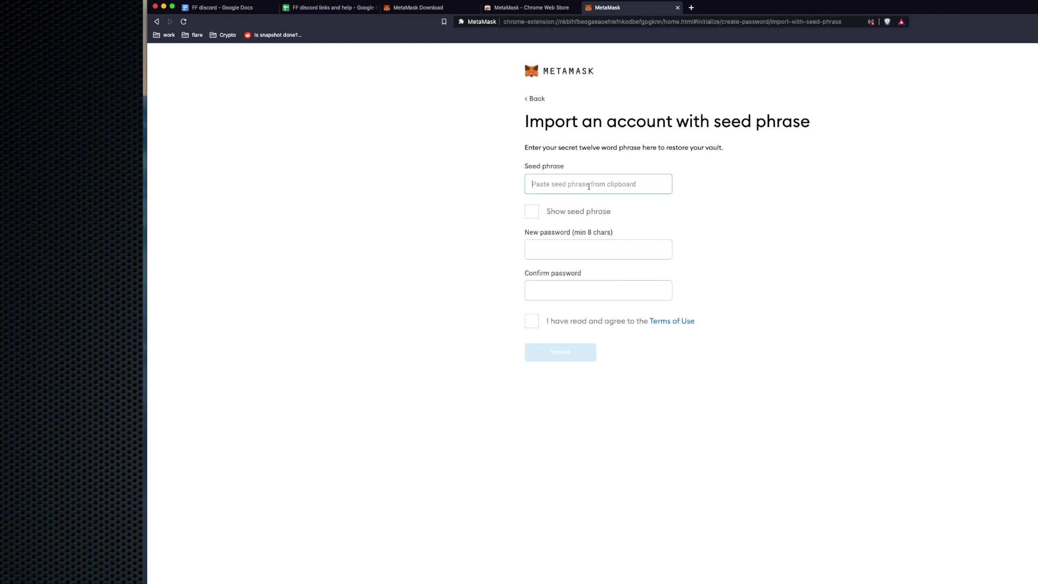
# - Paste the wallet's seed phrase into the import form
pyautogui.press('super+Tab')
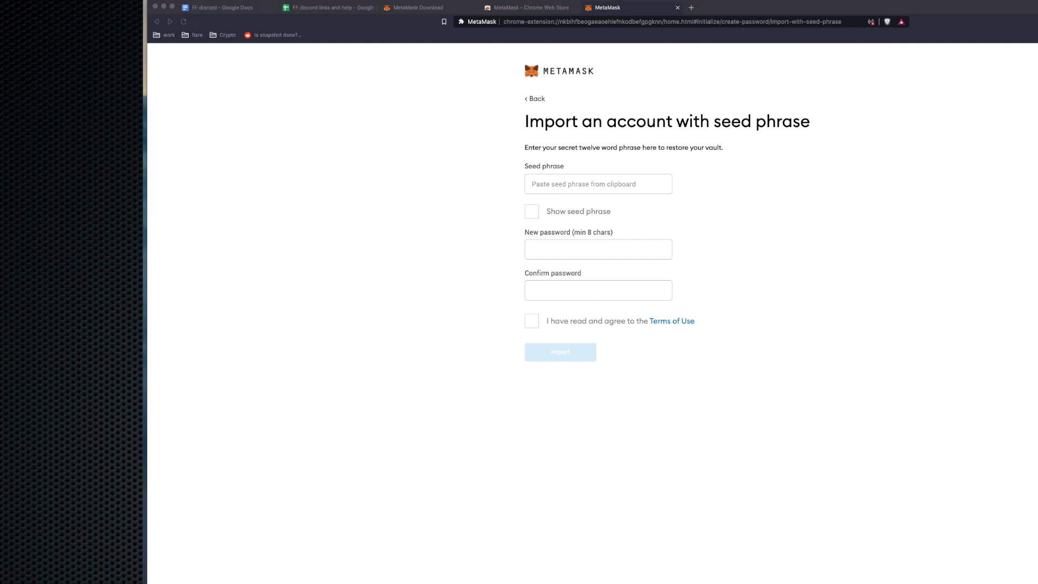
pyautogui.click(566, 183)
pyautogui.press('super+v')
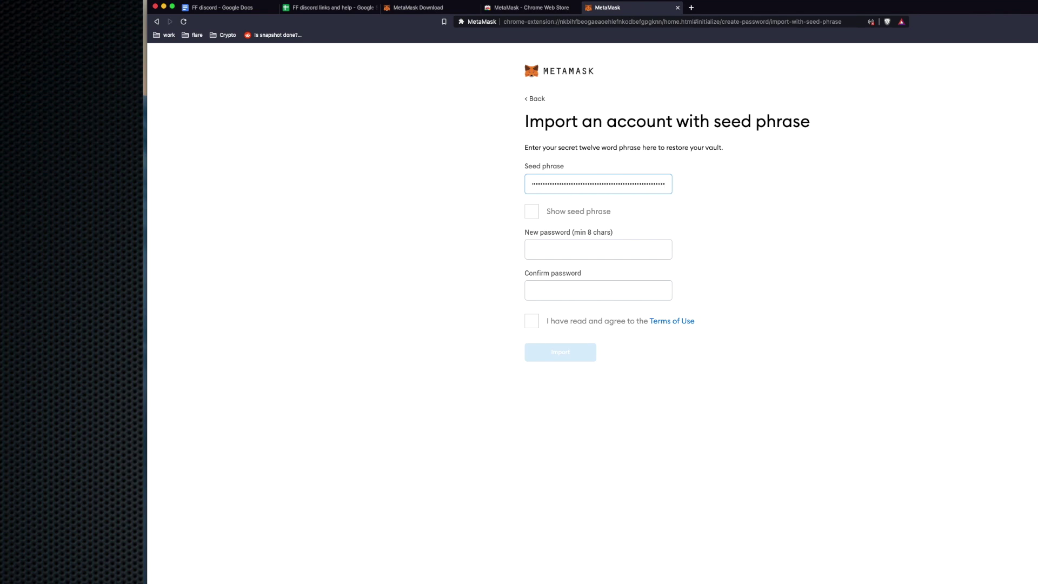
# - Set and confirm a new wallet password, accept the terms, and import the wallet
pyautogui.press('super+Tab')
pyautogui.press('super+Tab')
pyautogui.click(562, 247)
pyautogui.press('super+v')
pyautogui.click(562, 288)
pyautogui.press('super+v')
pyautogui.click(535, 323)
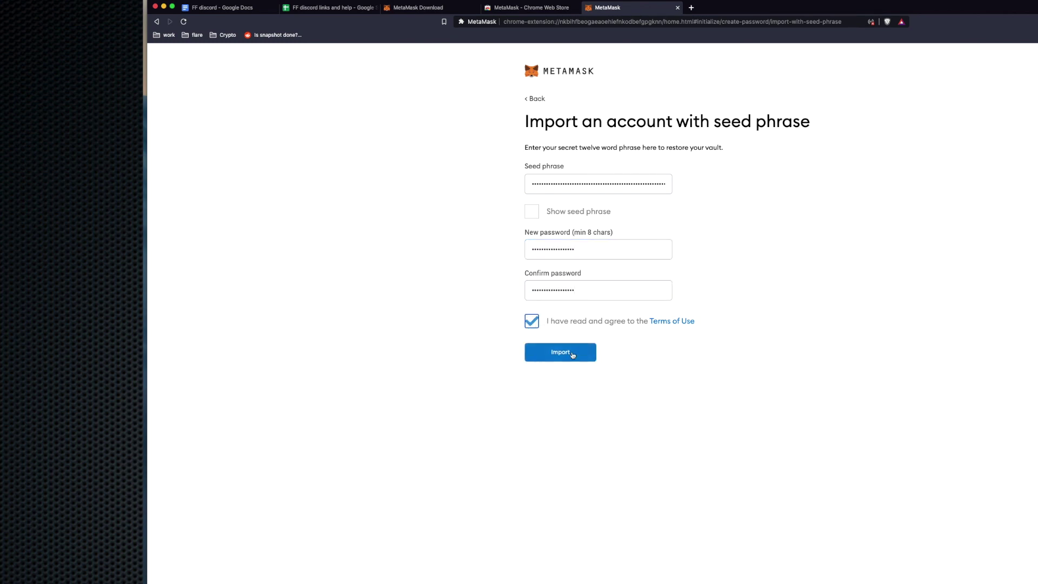
pyautogui.click(569, 354)
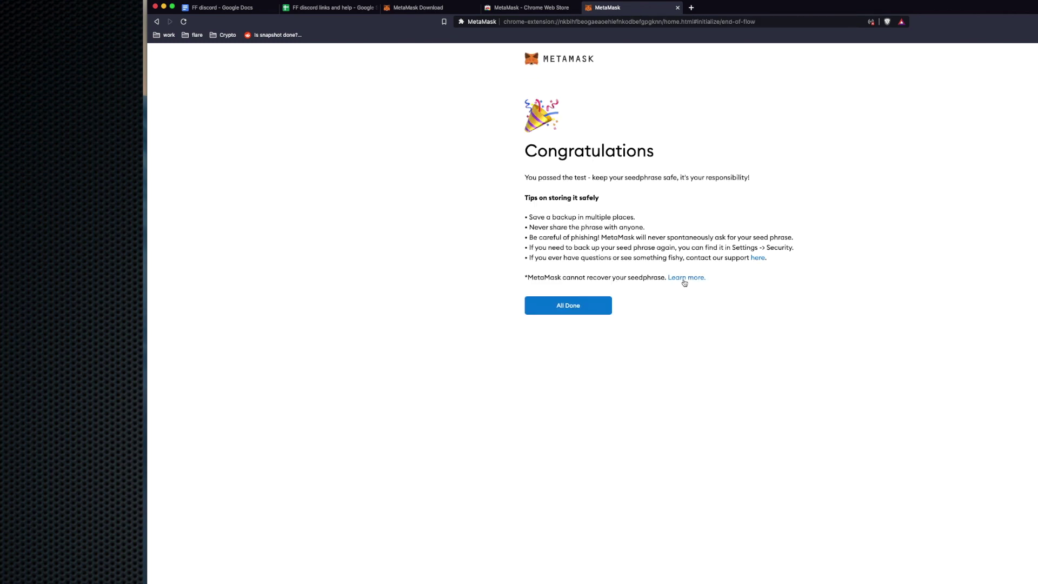
pyautogui.click(570, 307)
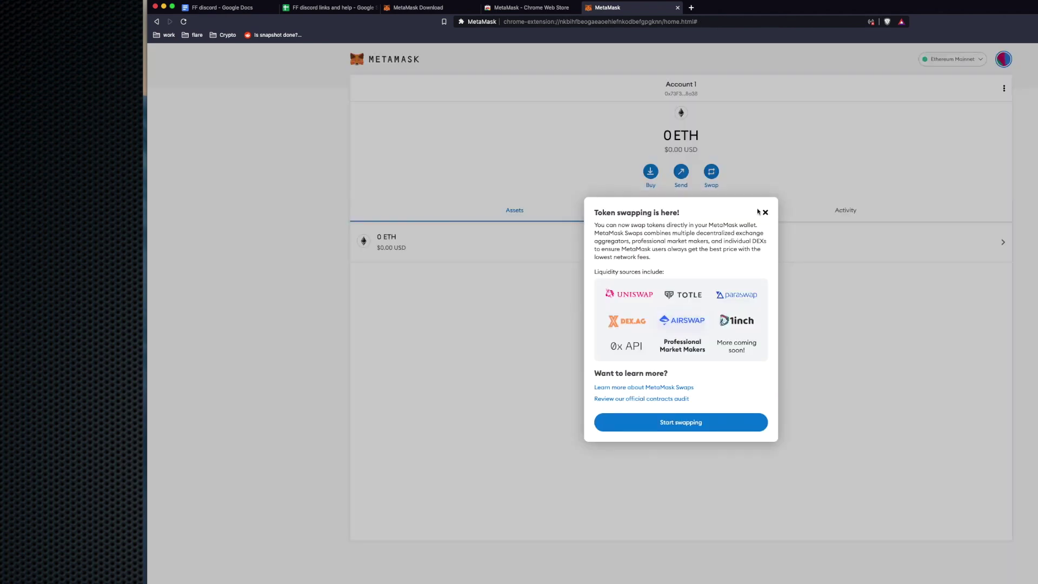
# - Dismiss the token swapping notice and switch to the Ropsten Test Network
pyautogui.click(764, 212)
pyautogui.click(971, 60)
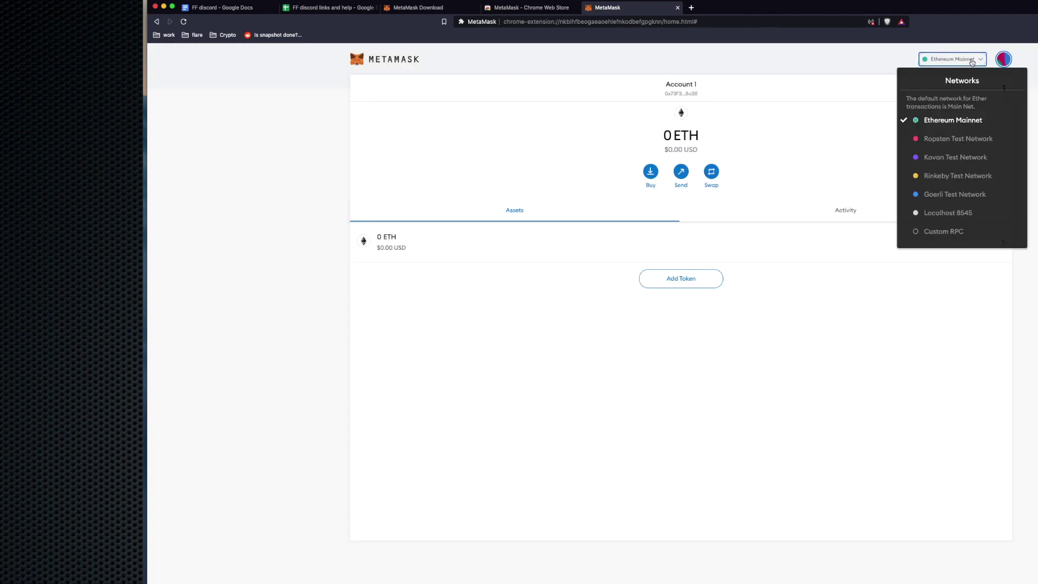
pyautogui.click(943, 138)
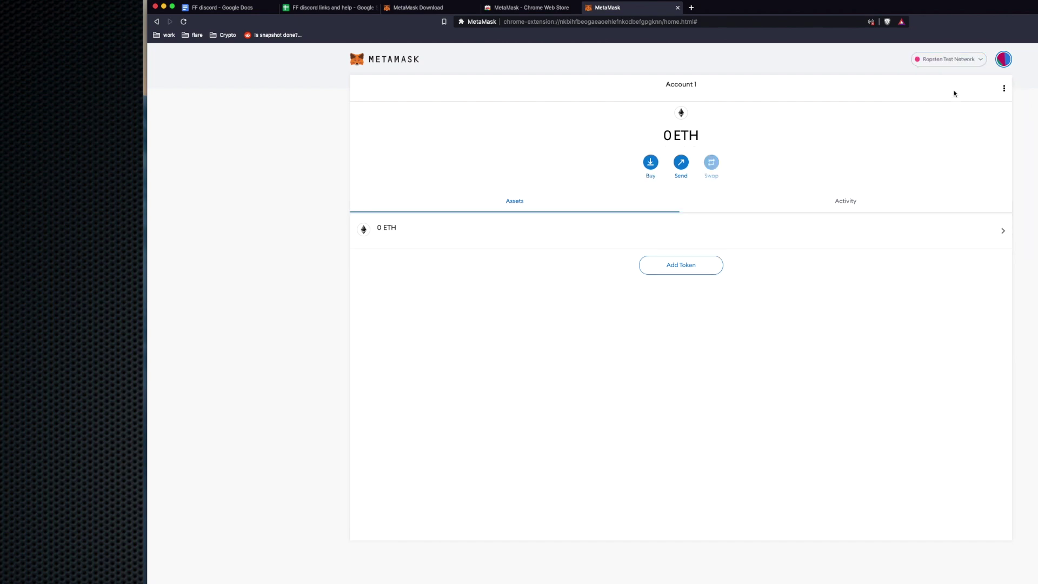
# - Open a new Custom RPC network form and bring up the FF discord notes document
pyautogui.click(960, 58)
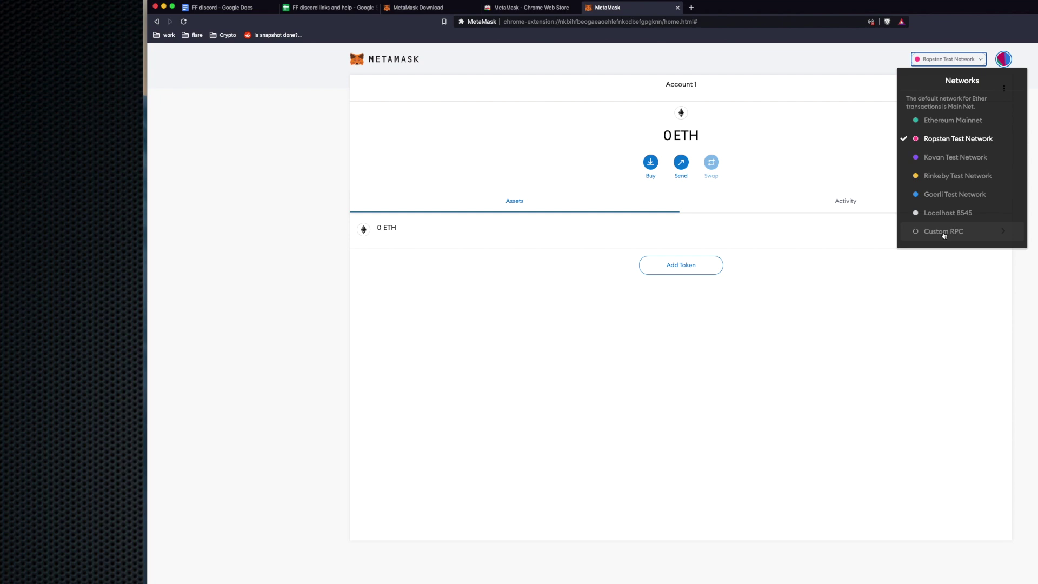
pyautogui.click(944, 231)
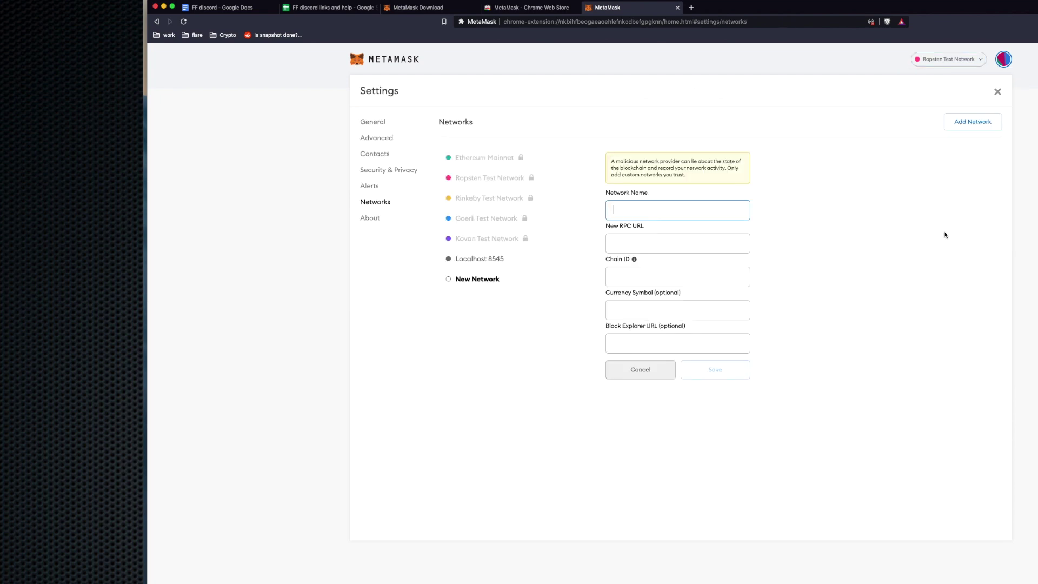
pyautogui.click(220, 10)
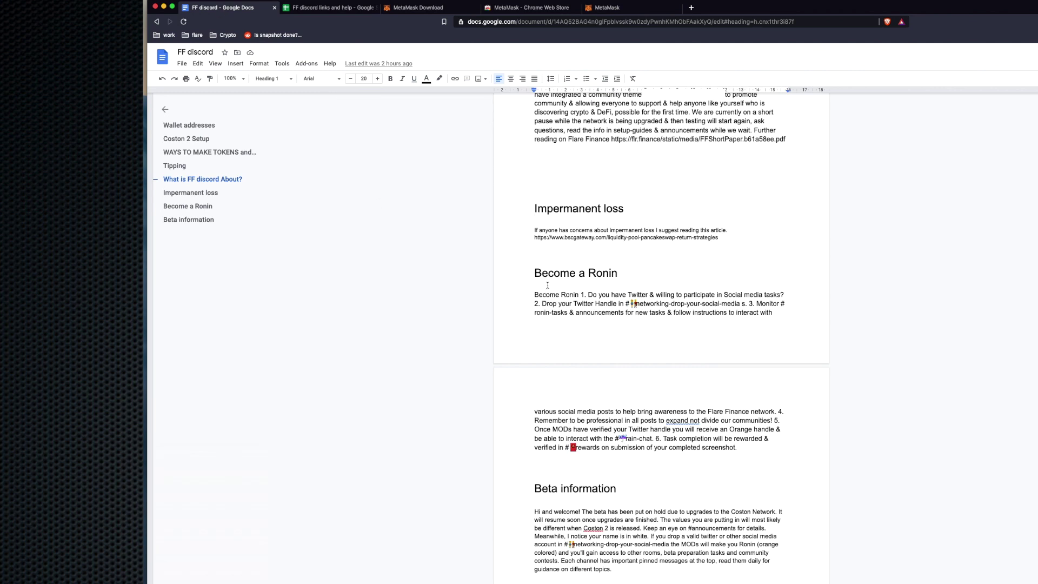
# - Copy 'Coston Test Network' from the doc's Coston 2 Setup section into Network Name
pyautogui.scroll(-5, 646, 303)
pyautogui.scroll(-1, 647, 306)
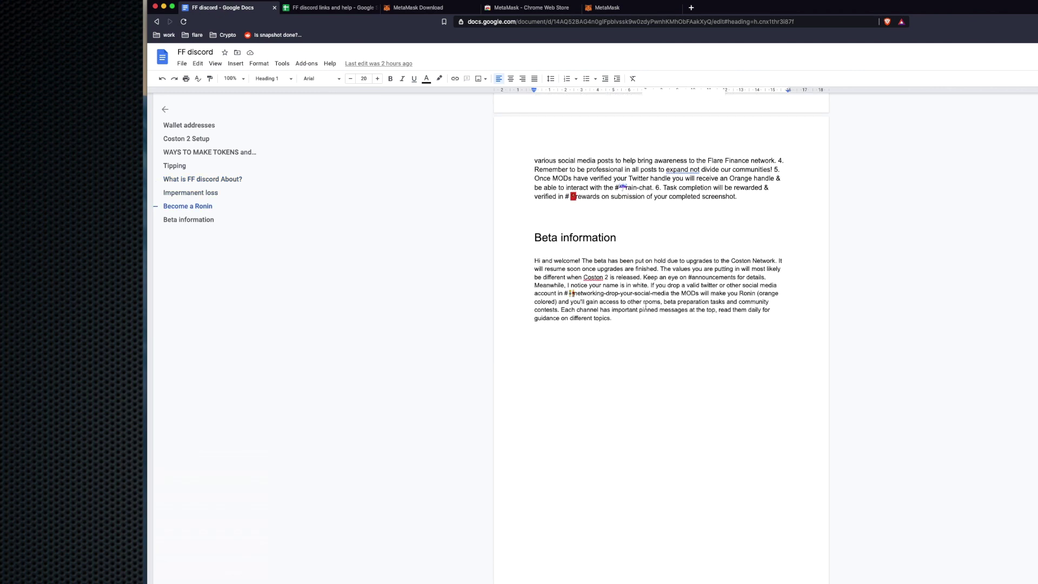
pyautogui.click(180, 142)
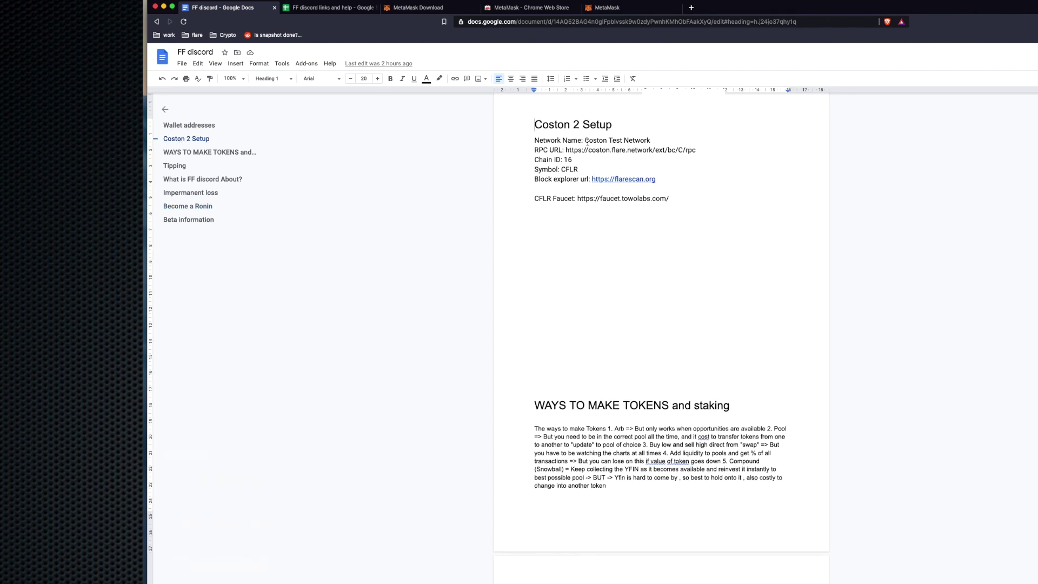
pyautogui.moveTo(585, 140); pyautogui.dragTo(651, 140)
pyautogui.press('super+c')
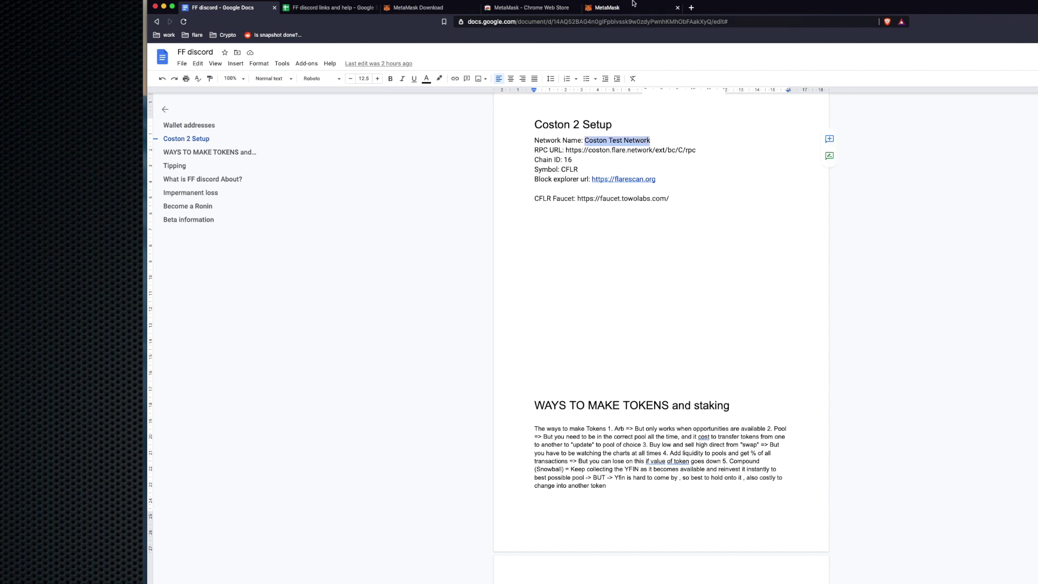
pyautogui.click(610, 7)
pyautogui.click(644, 207)
pyautogui.press('super+v')
# - Fill in the Coston RPC URL and chain ID 16 copied from the setup notes
pyautogui.click(635, 242)
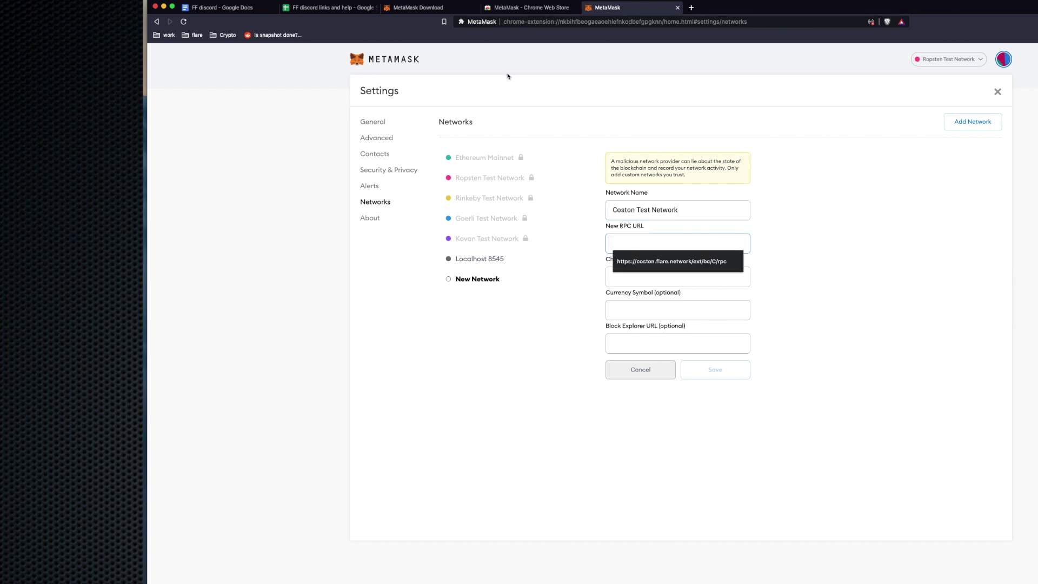
pyautogui.click(647, 264)
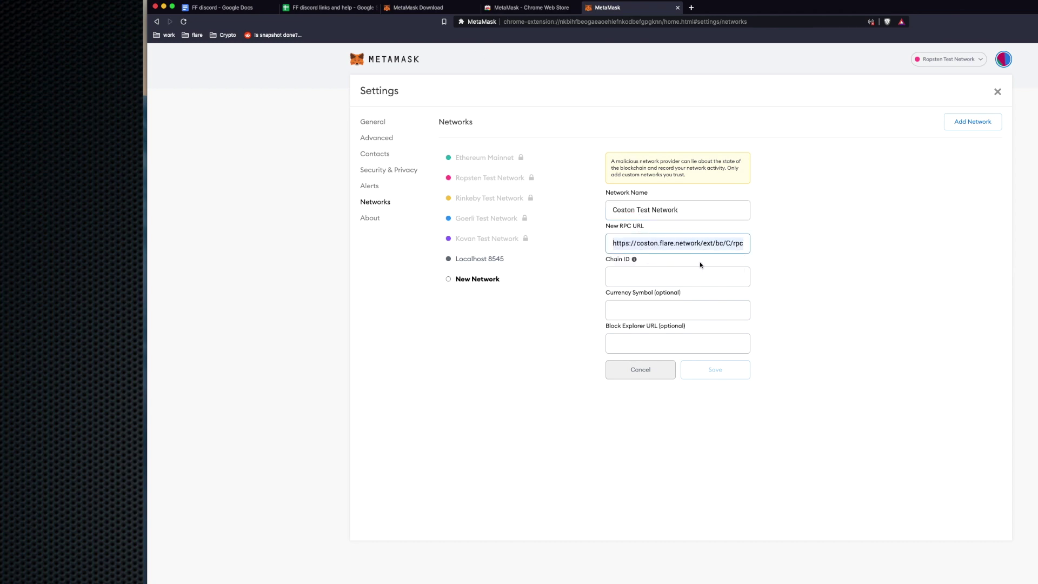
pyautogui.moveTo(655, 244); pyautogui.dragTo(767, 243)
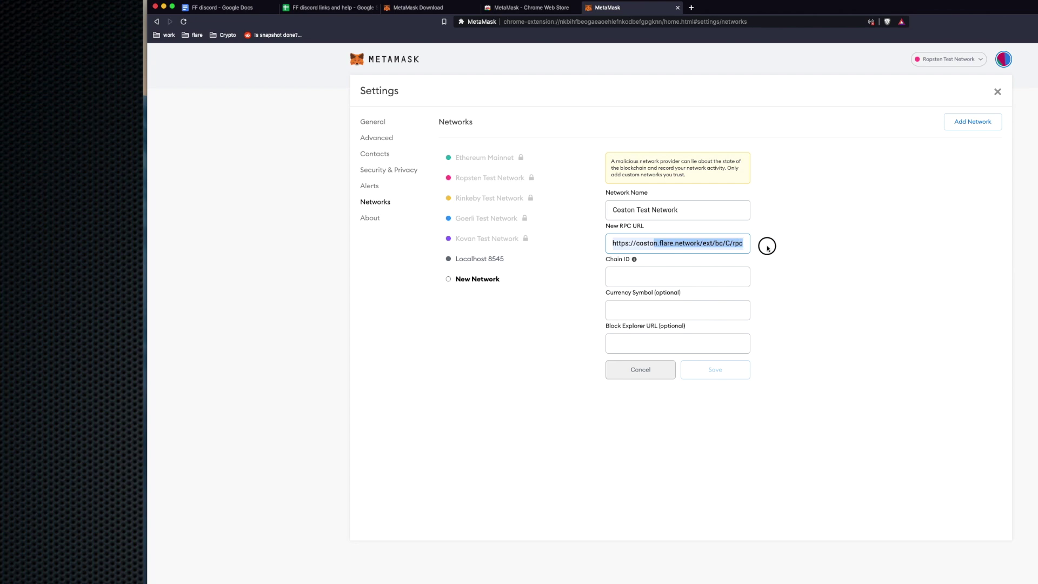
pyautogui.click(220, 7)
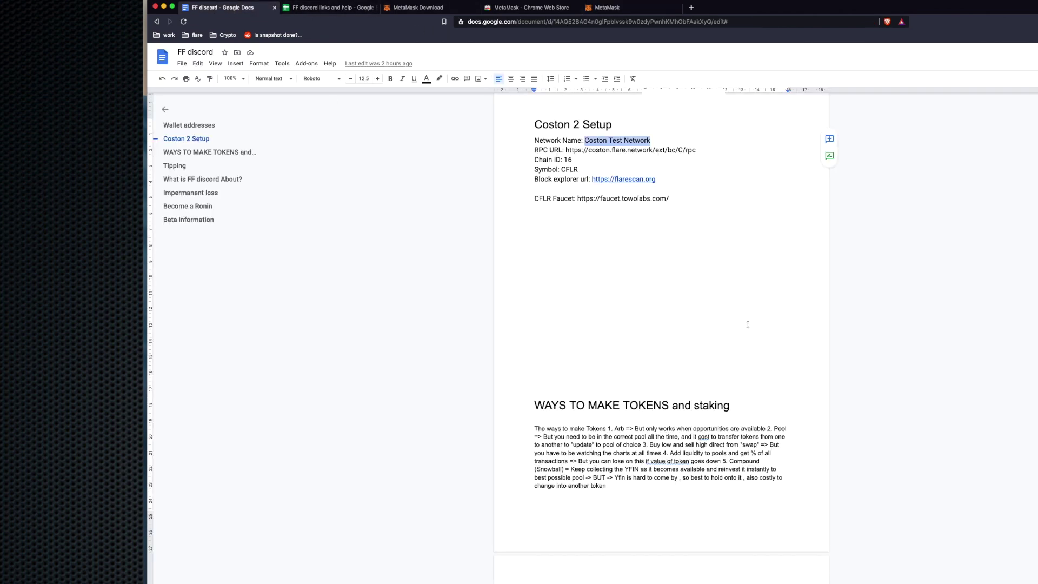
pyautogui.scroll(3, 660, 321)
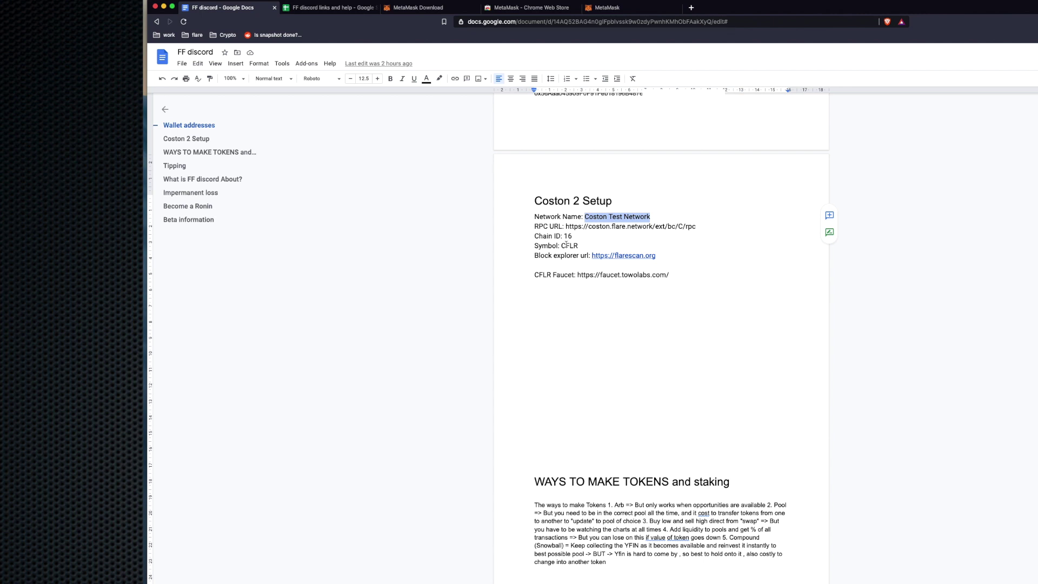
pyautogui.doubleClick(566, 236)
pyautogui.press('super+c')
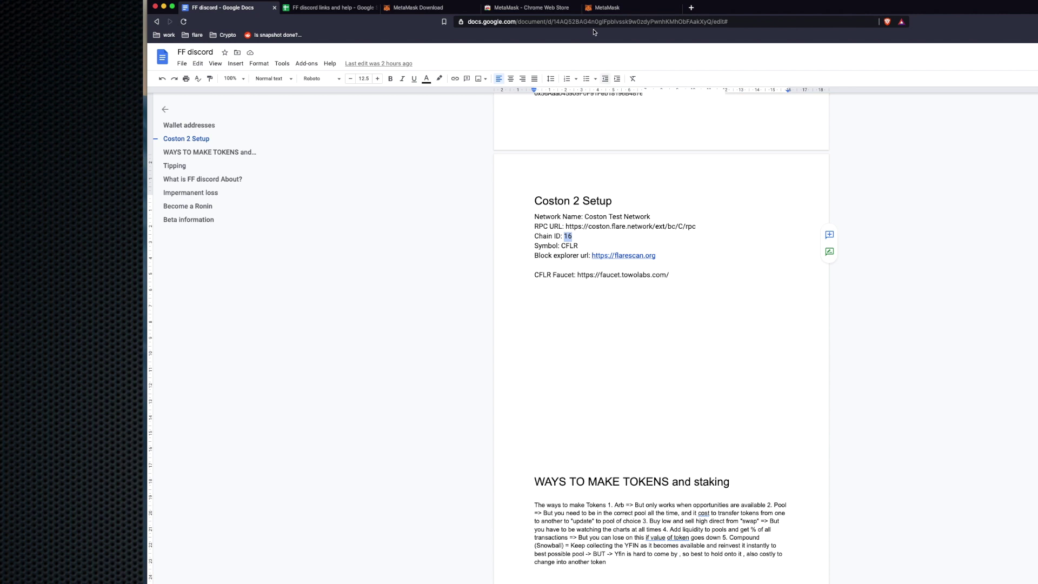
pyautogui.click(608, 7)
pyautogui.click(637, 284)
pyautogui.press('super+v')
pyautogui.click(644, 310)
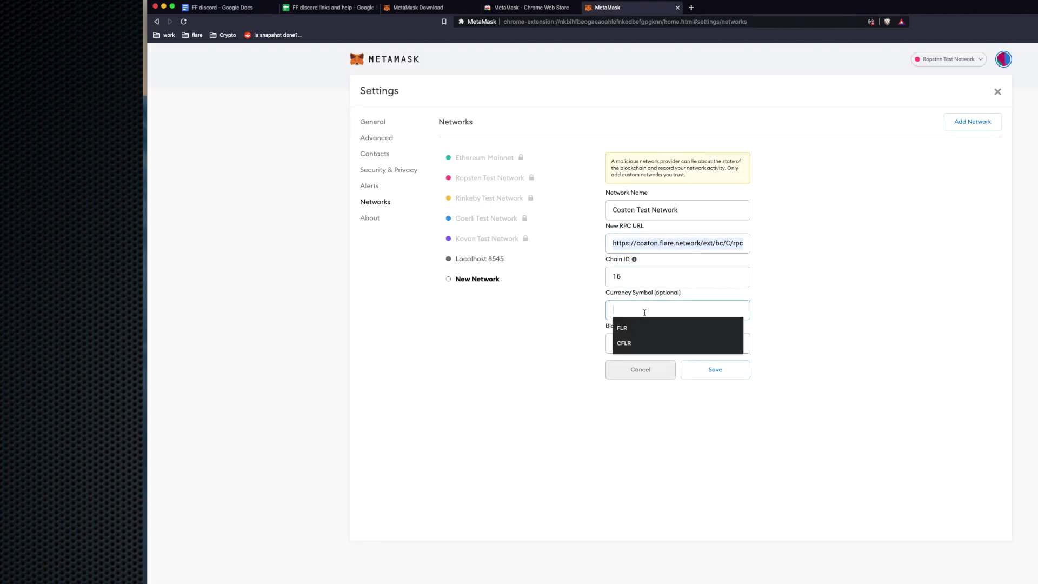
pyautogui.click(636, 342)
pyautogui.click(641, 344)
pyautogui.click(642, 362)
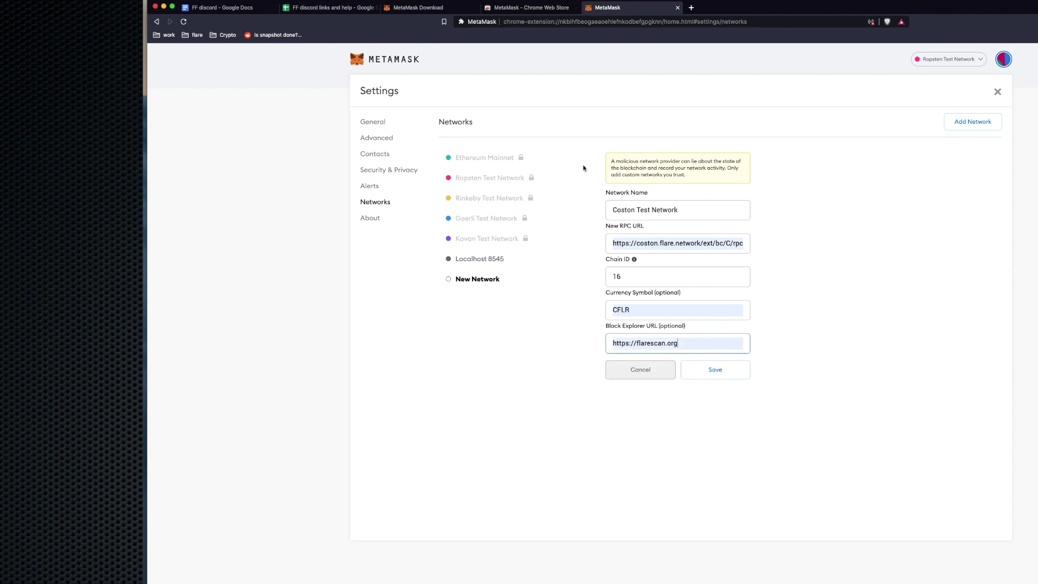
pyautogui.click(715, 370)
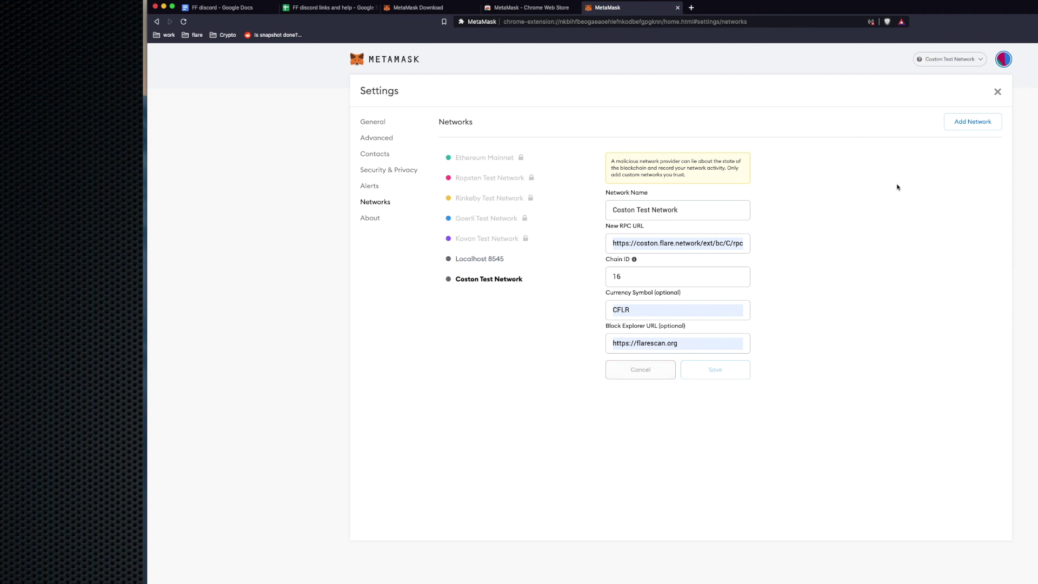
pyautogui.click(997, 92)
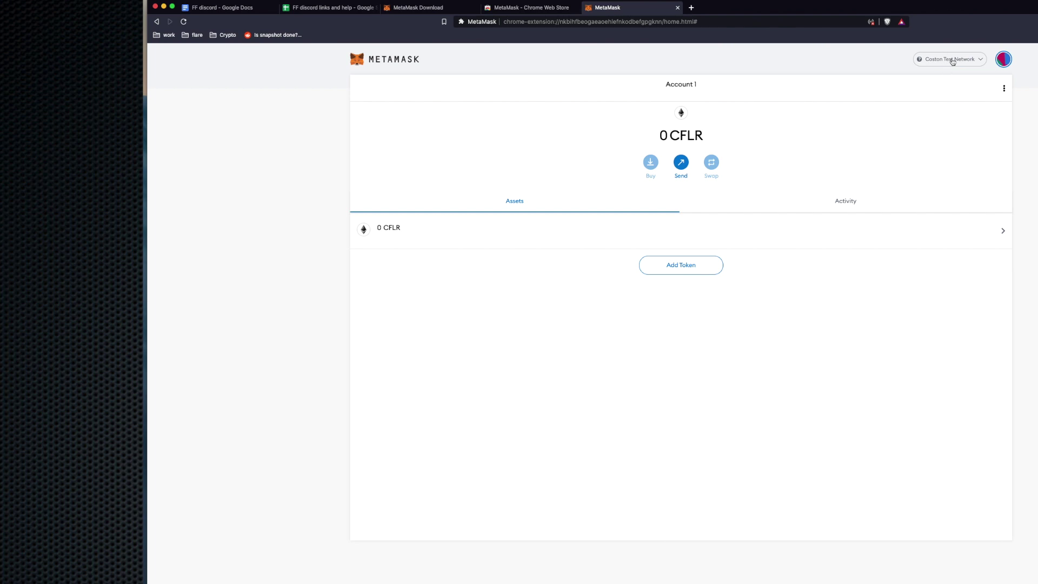
# - Import an account from its private key, adding Account 2 with 100 CFLR
pyautogui.click(1003, 62)
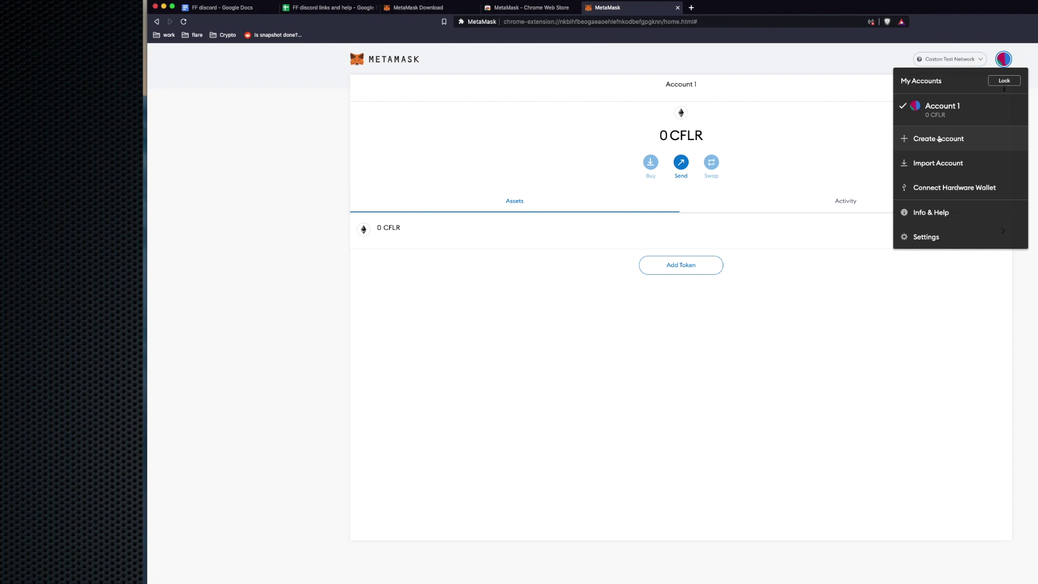
pyautogui.click(939, 167)
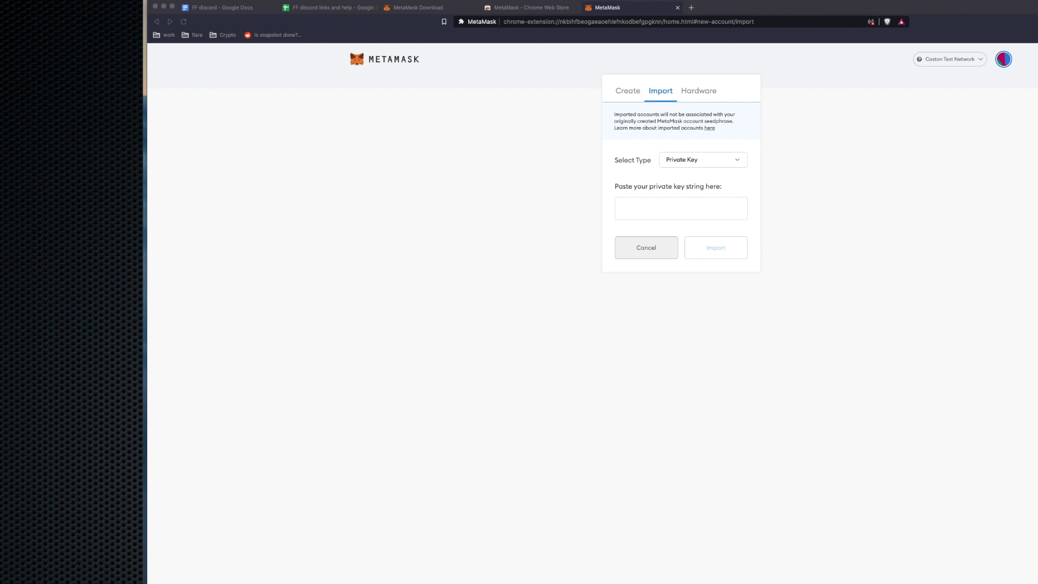
pyautogui.click(668, 209)
pyautogui.press('super+v')
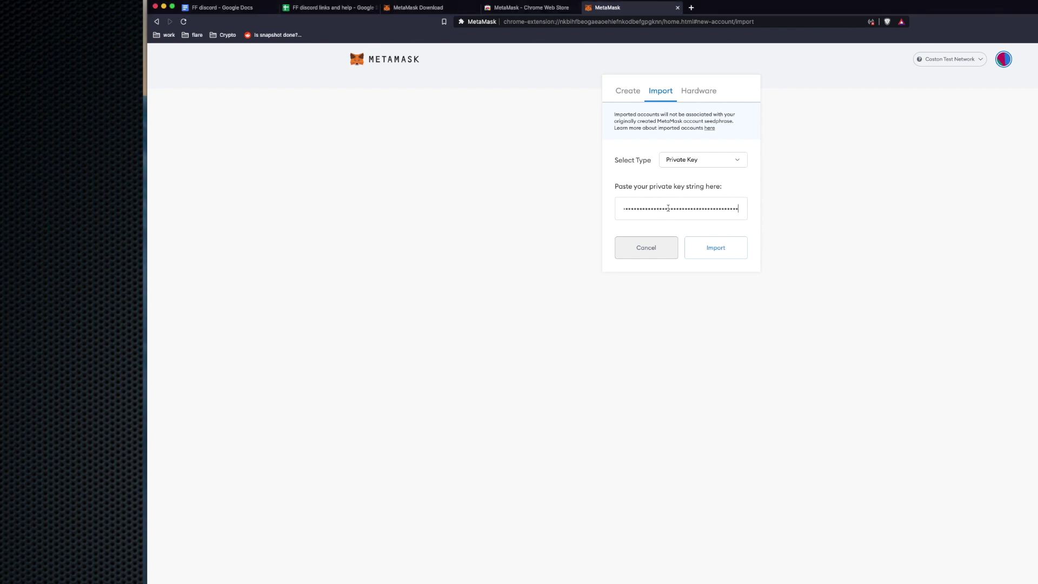
pyautogui.click(714, 250)
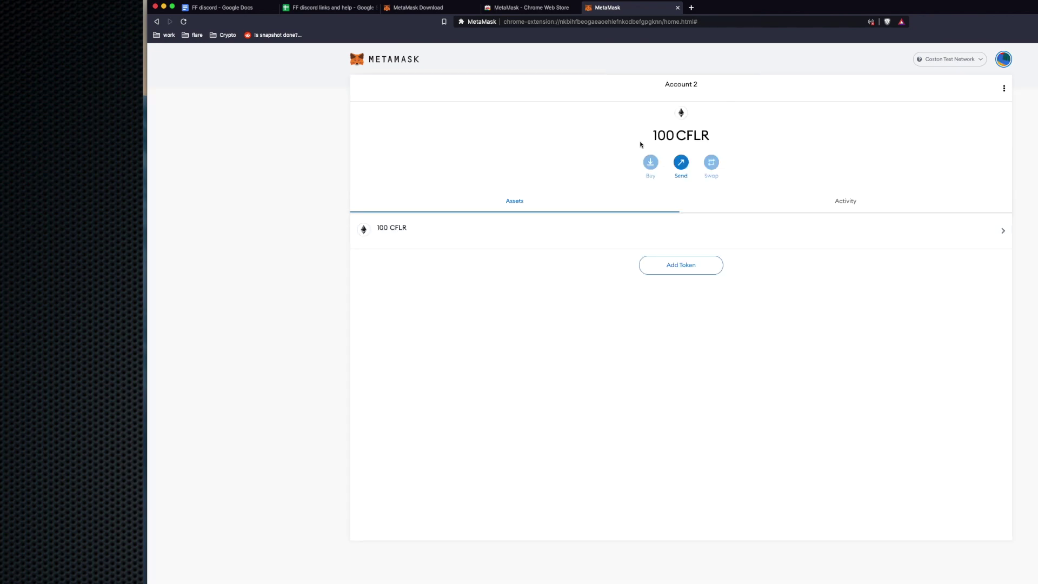
pyautogui.click(230, 9)
pyautogui.moveTo(636, 295); pyautogui.dragTo(672, 274)
pyautogui.press('super+c')
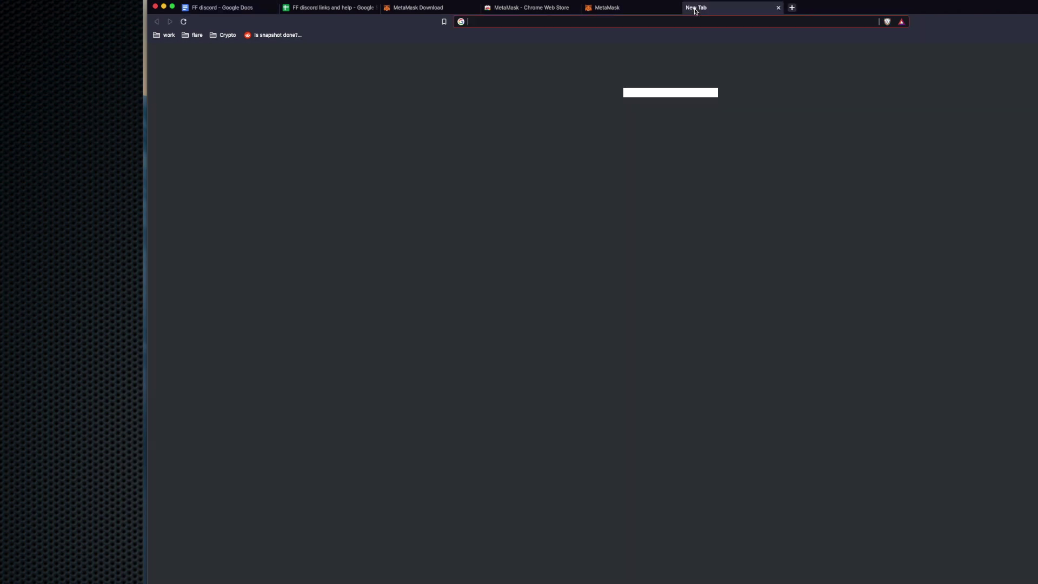
pyautogui.click(690, 7)
pyautogui.press('super+v')
pyautogui.press('Return')
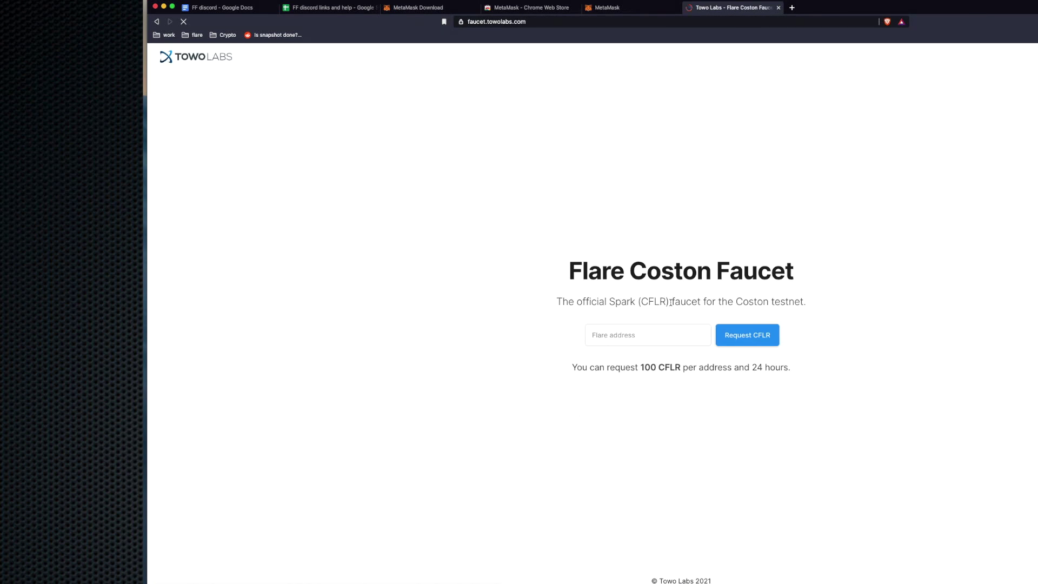
pyautogui.click(607, 7)
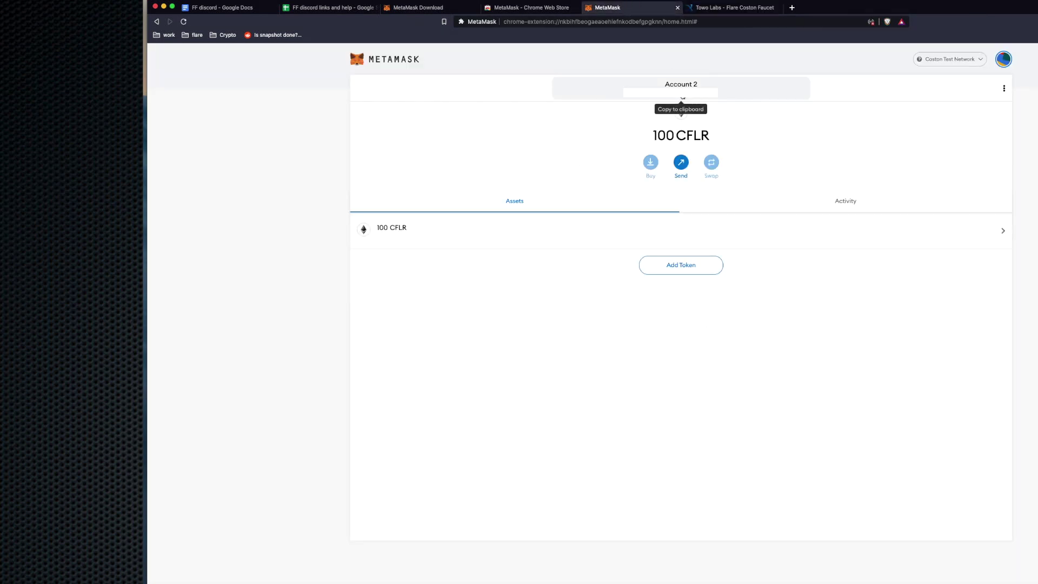
pyautogui.click(733, 7)
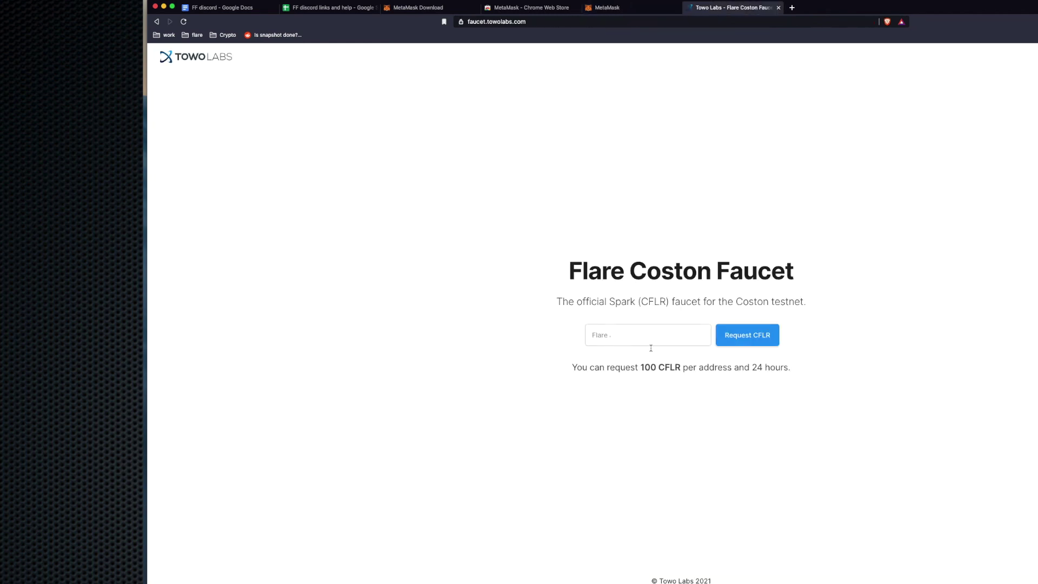
pyautogui.click(652, 343)
pyautogui.write('JaaD6')
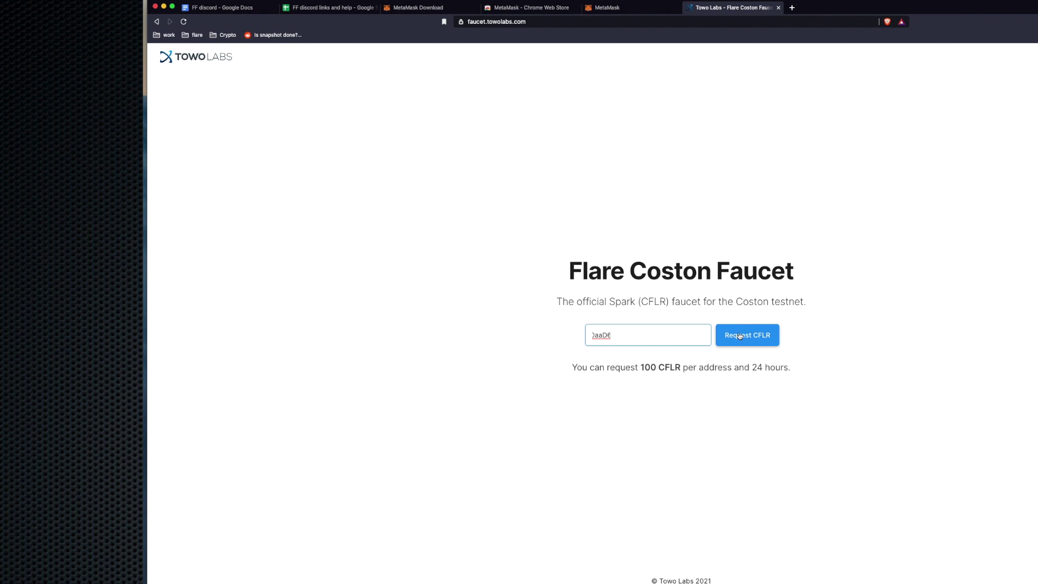
pyautogui.click(777, 8)
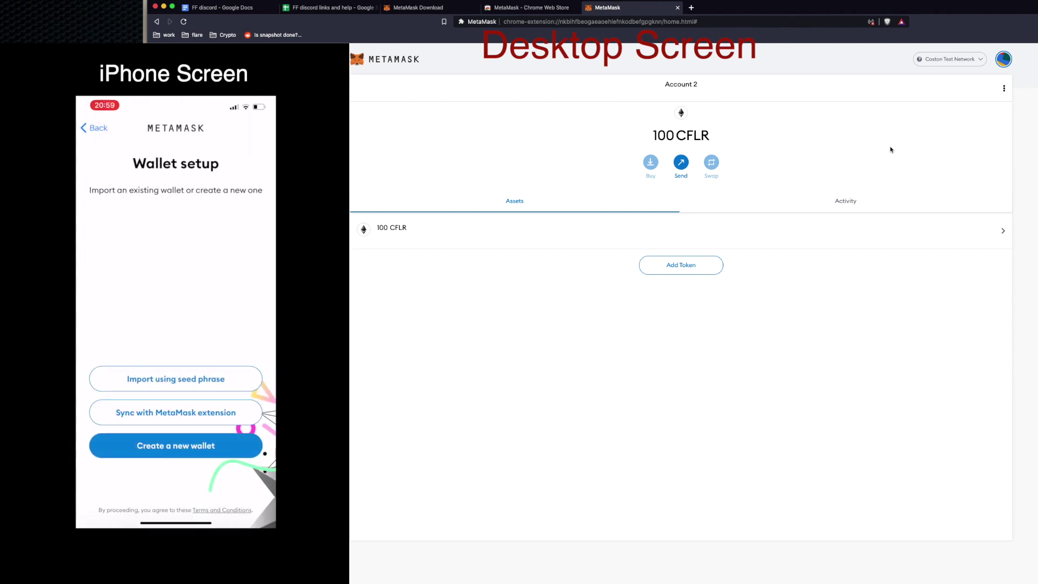
# - Rename Account 2 to 'Coston Test Wallet' in its Account details
pyautogui.click(1003, 59)
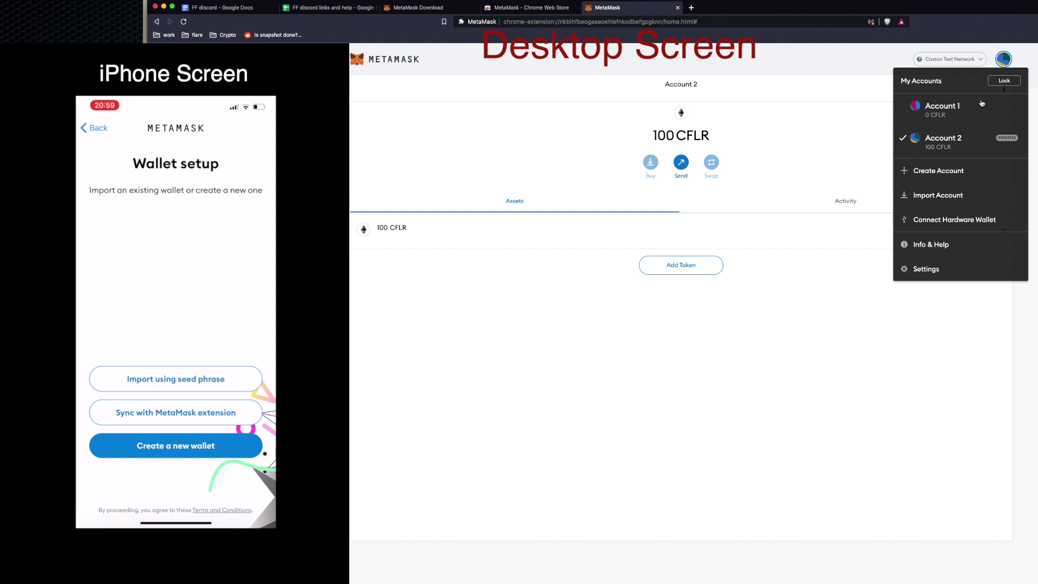
pyautogui.click(817, 134)
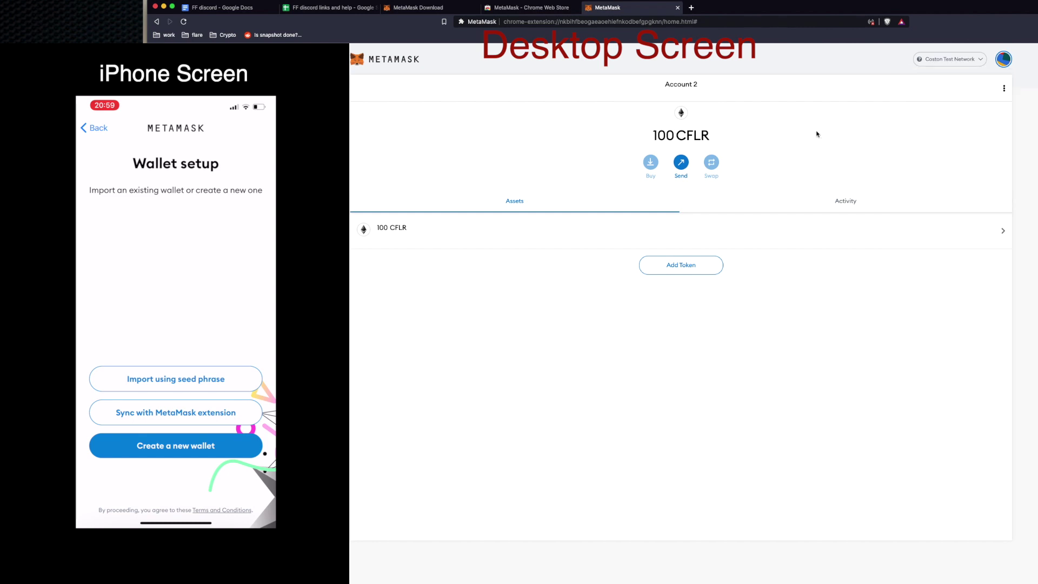
pyautogui.click(1004, 88)
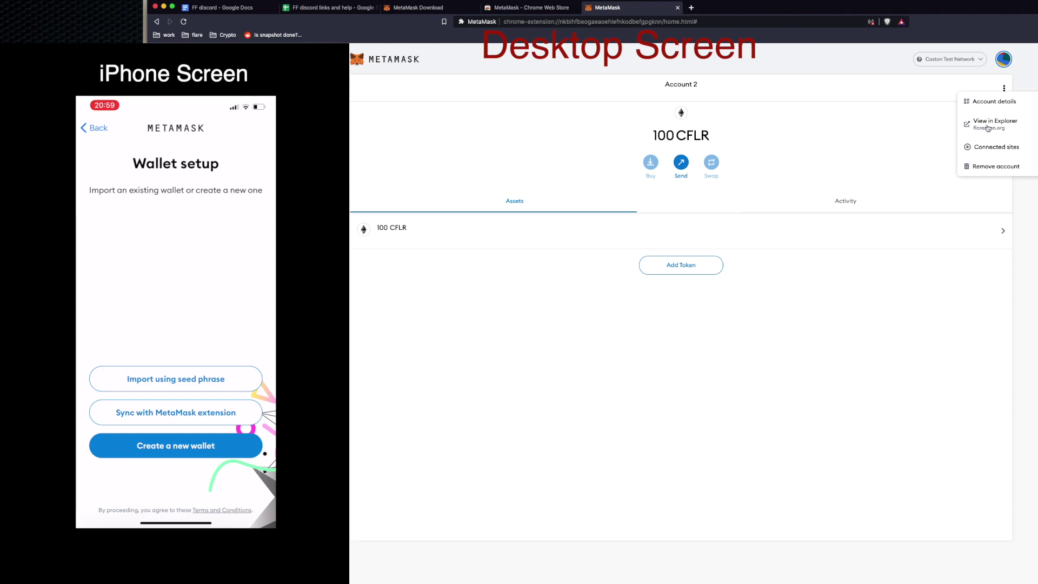
pyautogui.click(991, 107)
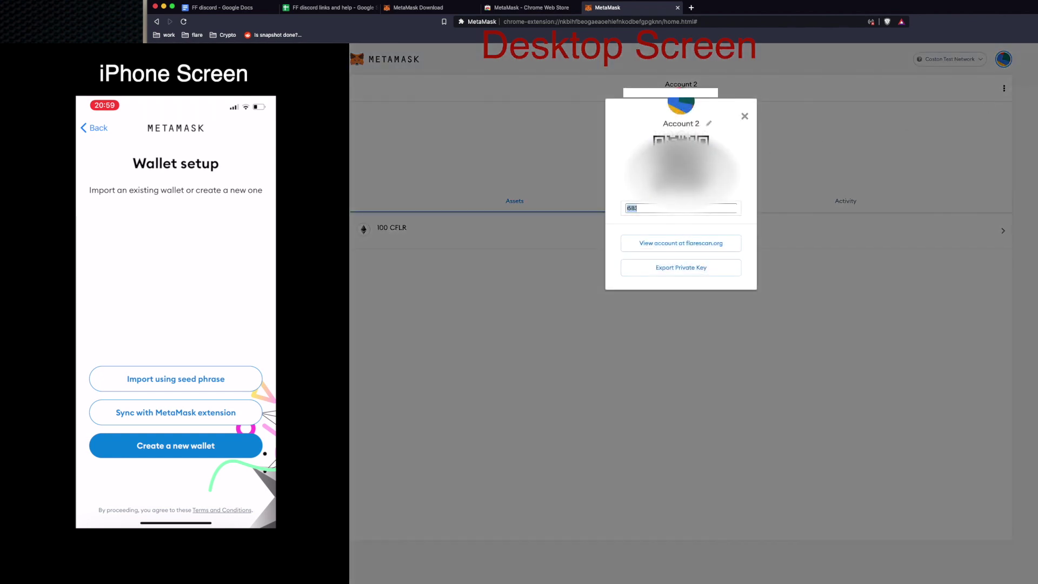
pyautogui.click(709, 123)
pyautogui.tripleClick(699, 124)
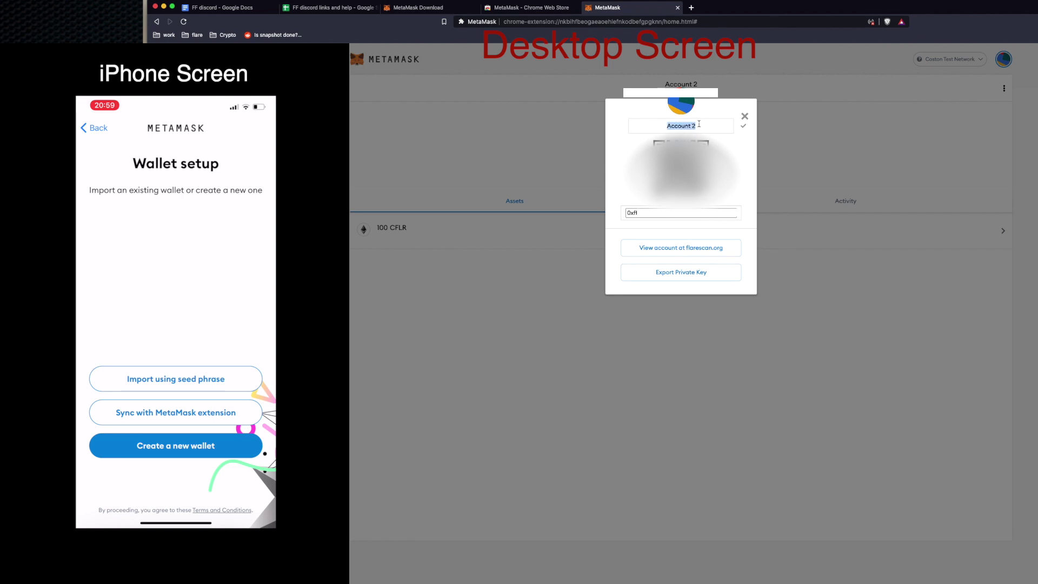
pyautogui.write('Coston Test Wallet')
pyautogui.click(743, 126)
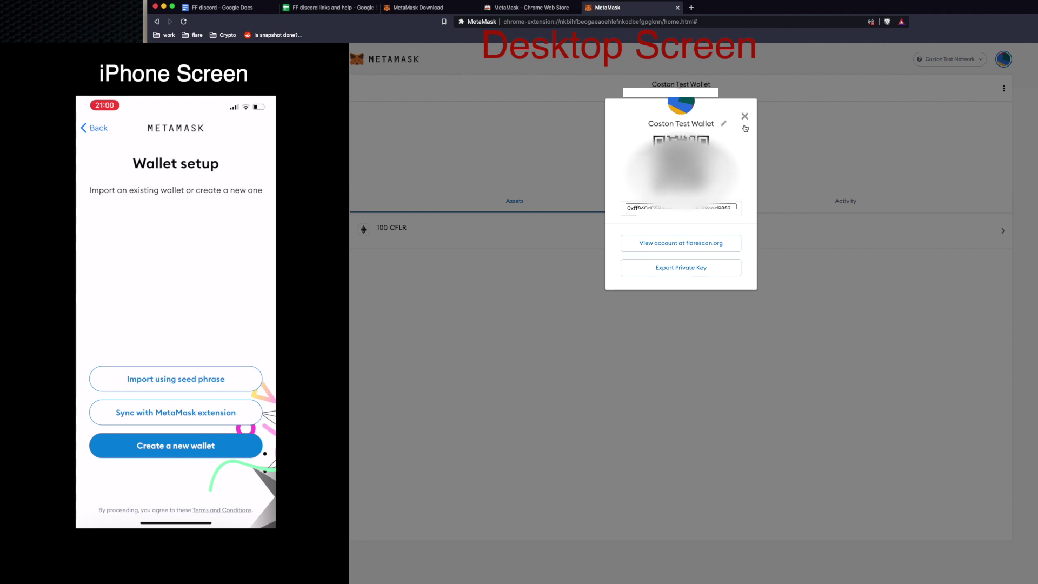
pyautogui.click(745, 116)
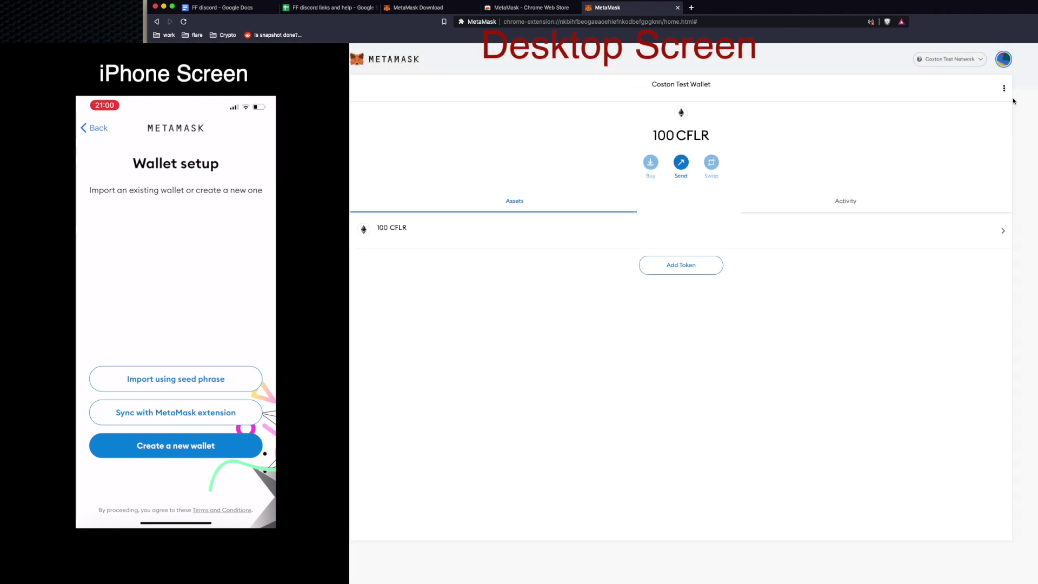
# - Open Sync with mobile under Settings > Advanced
pyautogui.click(1003, 89)
pyautogui.click(1002, 90)
pyautogui.click(1004, 59)
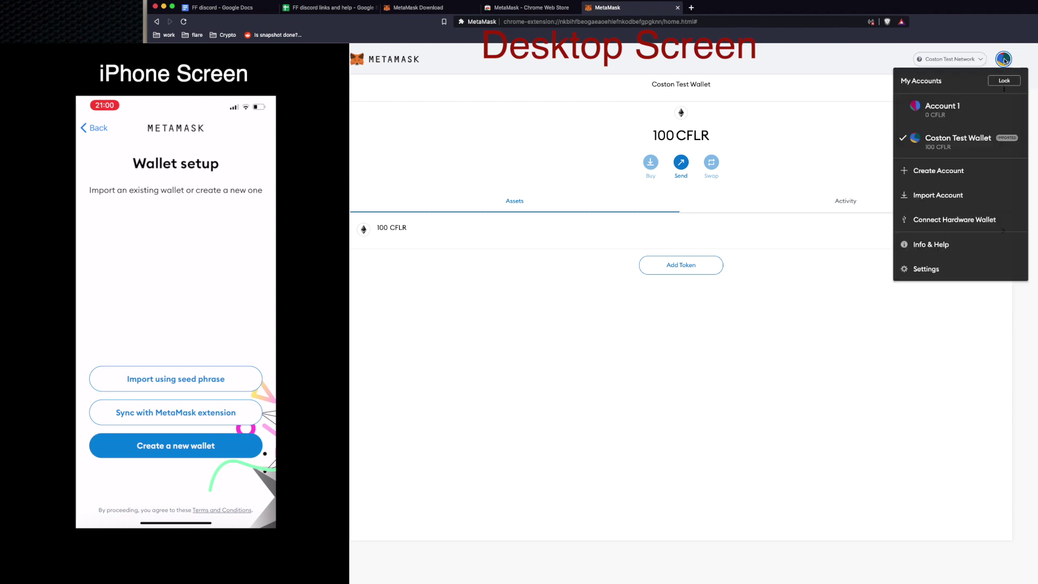
pyautogui.click(926, 269)
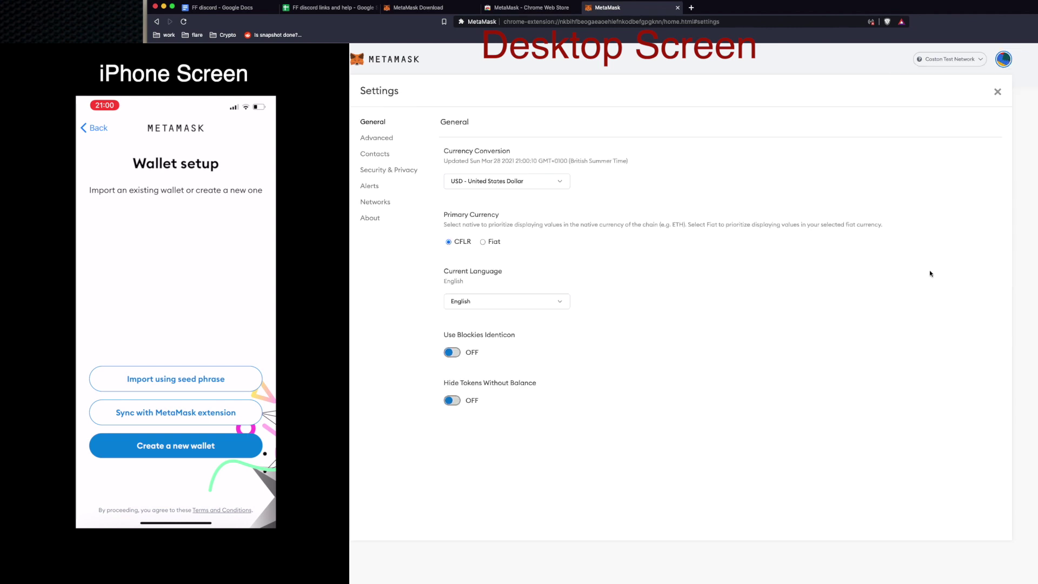
pyautogui.click(373, 138)
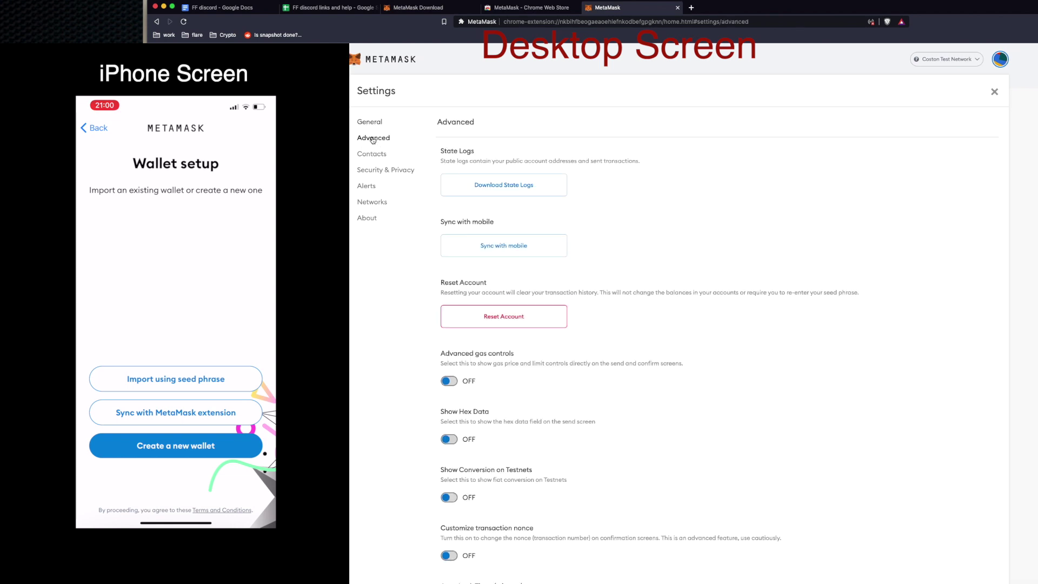
pyautogui.click(509, 250)
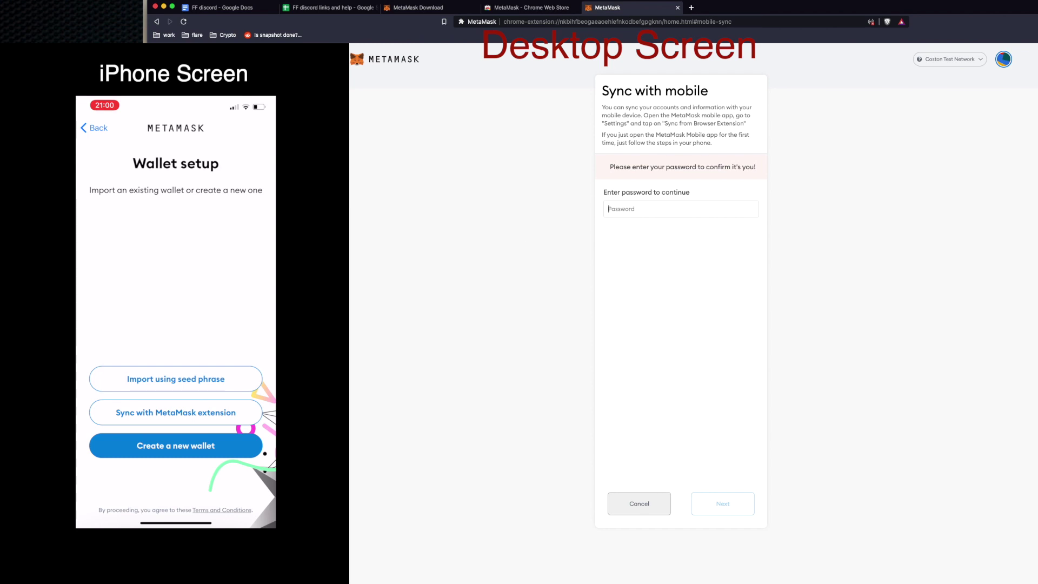
# - Enter the wallet password to show the sync QR code and finish syncing to the phone
pyautogui.click(657, 213)
pyautogui.press('super+v')
pyautogui.press('Return')
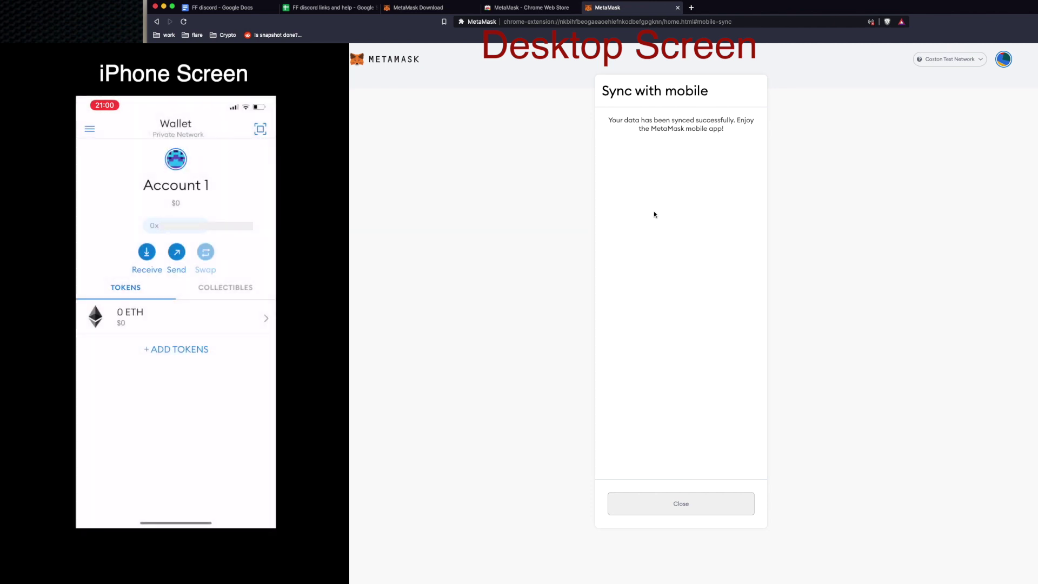
pyautogui.click(685, 503)
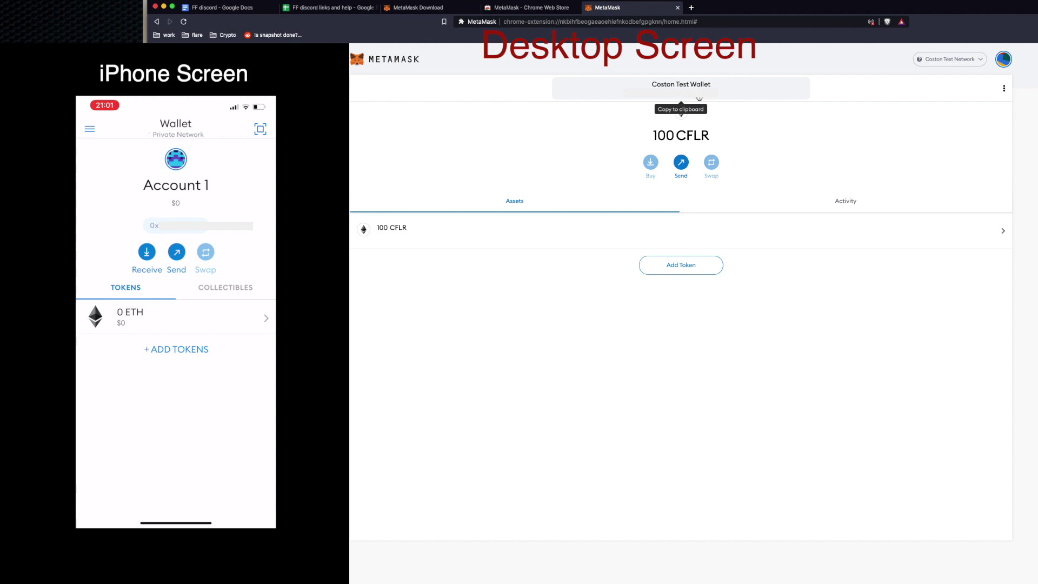
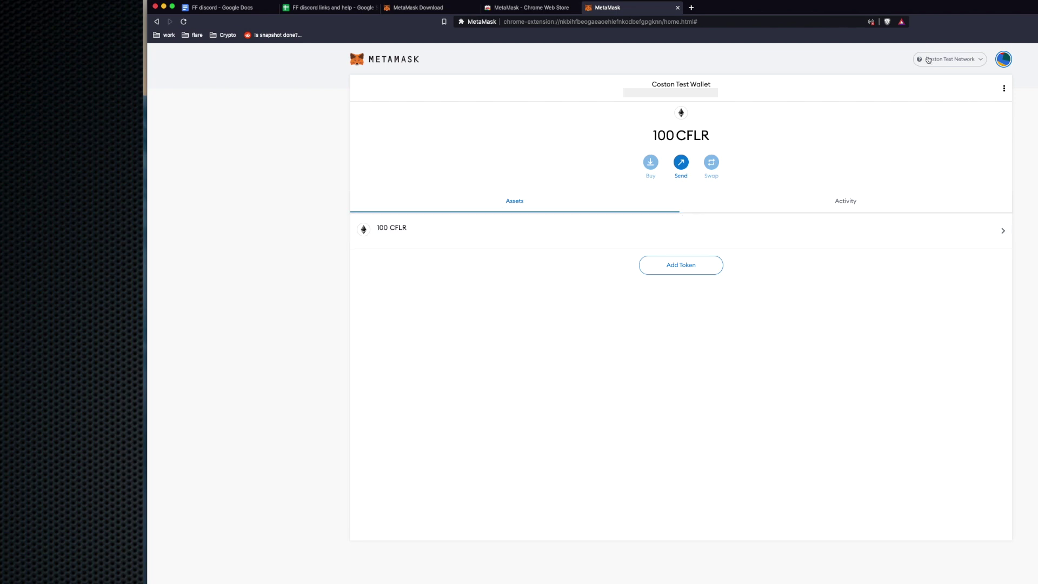
pyautogui.click(957, 58)
pyautogui.click(946, 138)
pyautogui.click(949, 59)
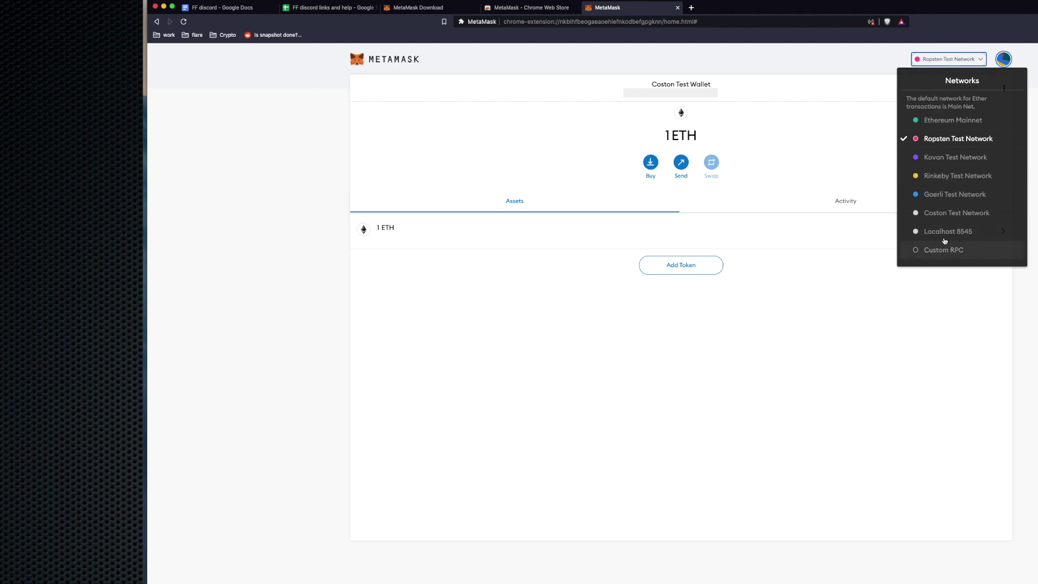
pyautogui.click(943, 214)
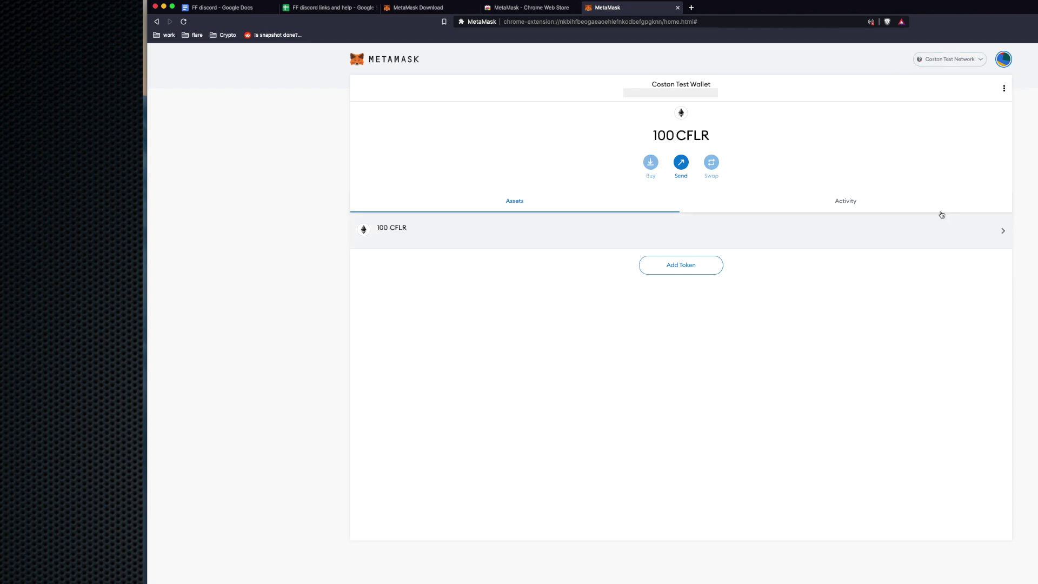